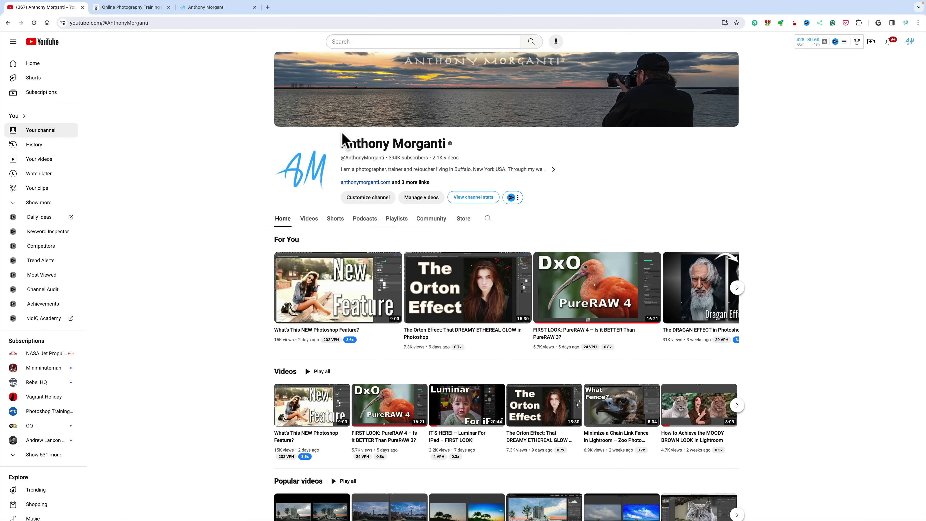
# Switch from the YouTube channel page to the Online Photography Training website tab
pyautogui.click(140, 7)
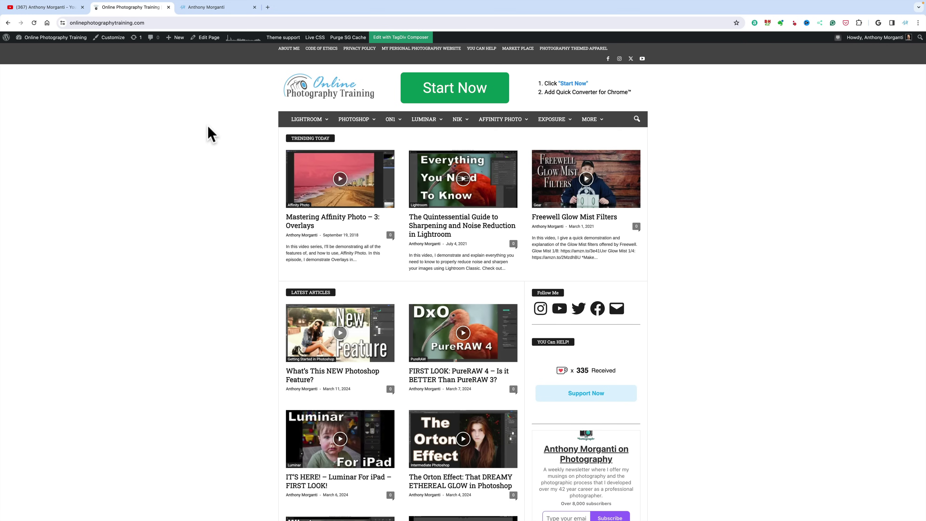
# Bring up the author's personal website and scroll down to the Lightroom products and back
pyautogui.click(208, 9)
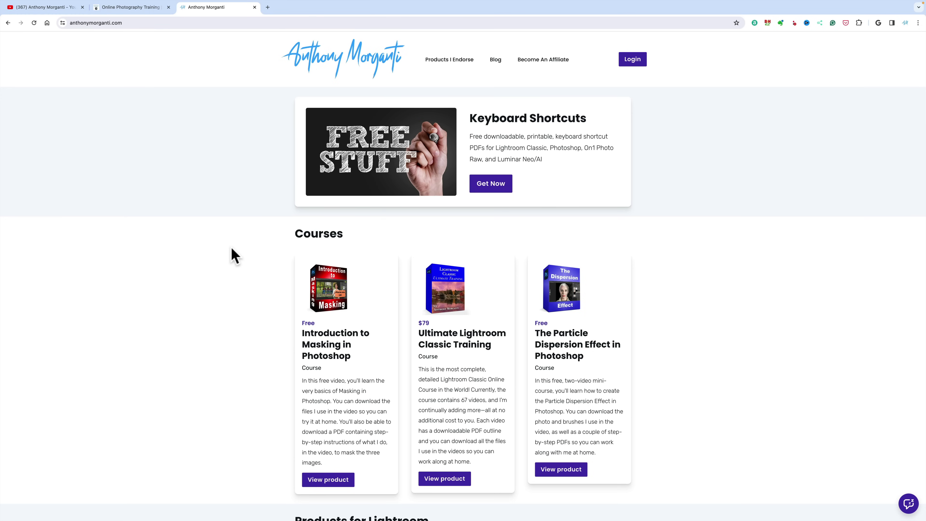
pyautogui.scroll(-9, 234, 255)
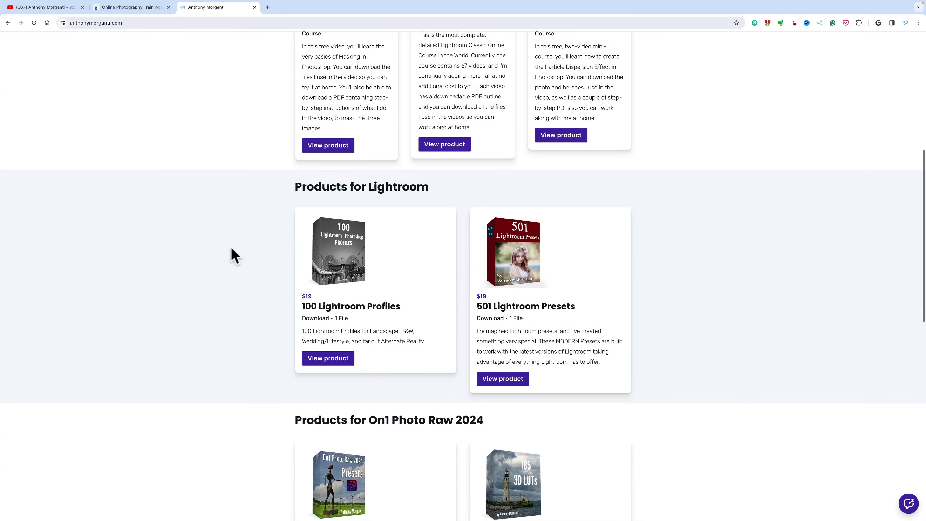
pyautogui.scroll(9, 234, 255)
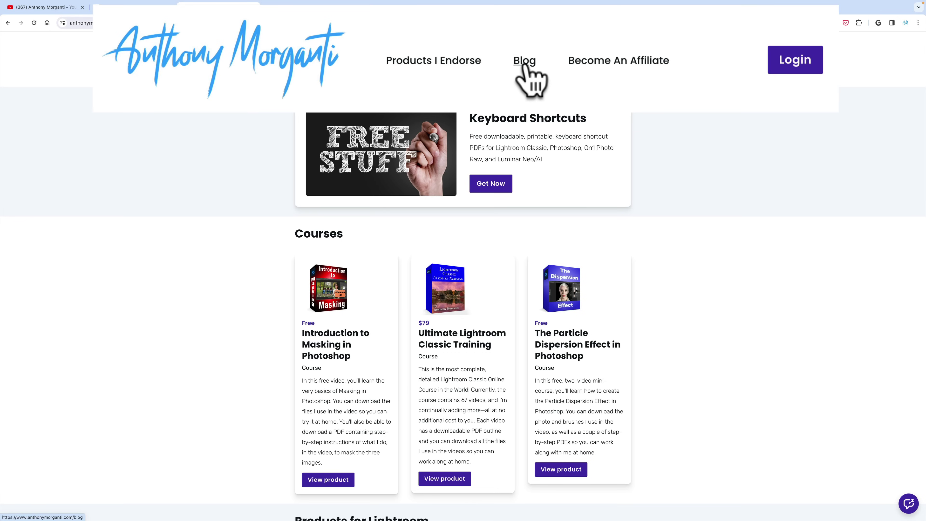
# Open the site's Blog page listing the latest YouTube videos
pyautogui.click(495, 61)
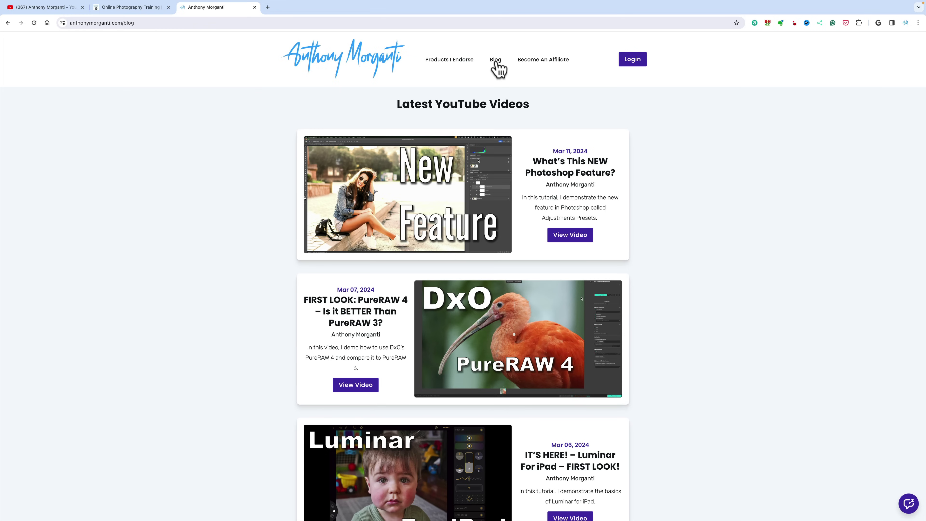
# Open the What's This NEW Photoshop Feature? post, select its affiliate text, then return to YouTube
pyautogui.click(577, 236)
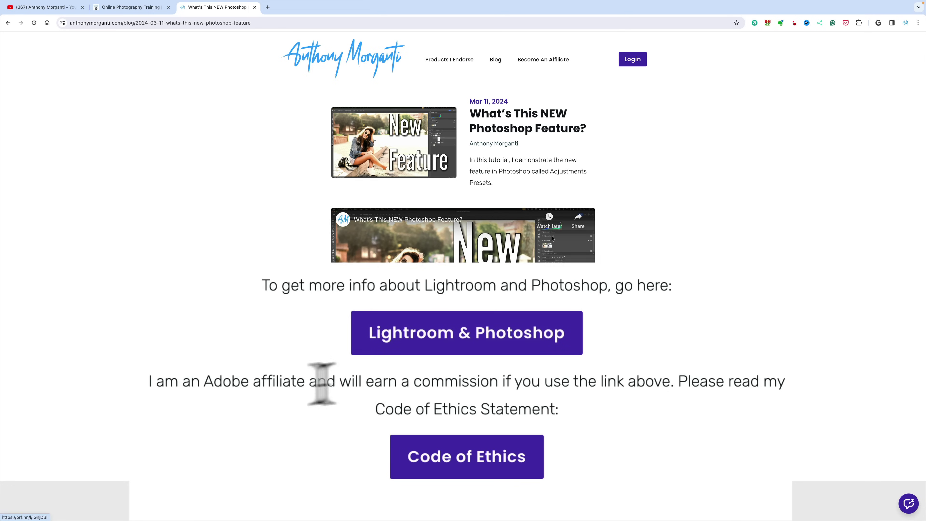
pyautogui.moveTo(147, 387); pyautogui.dragTo(586, 406)
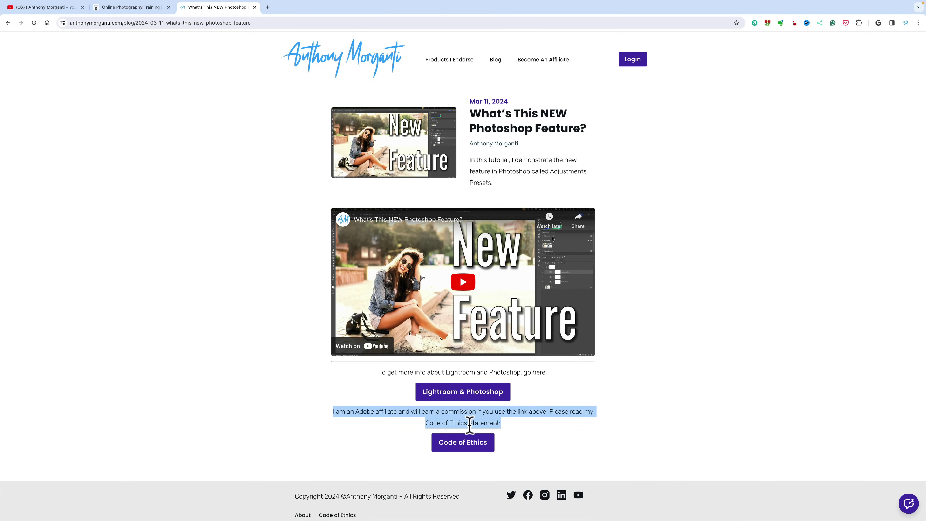
pyautogui.click(51, 7)
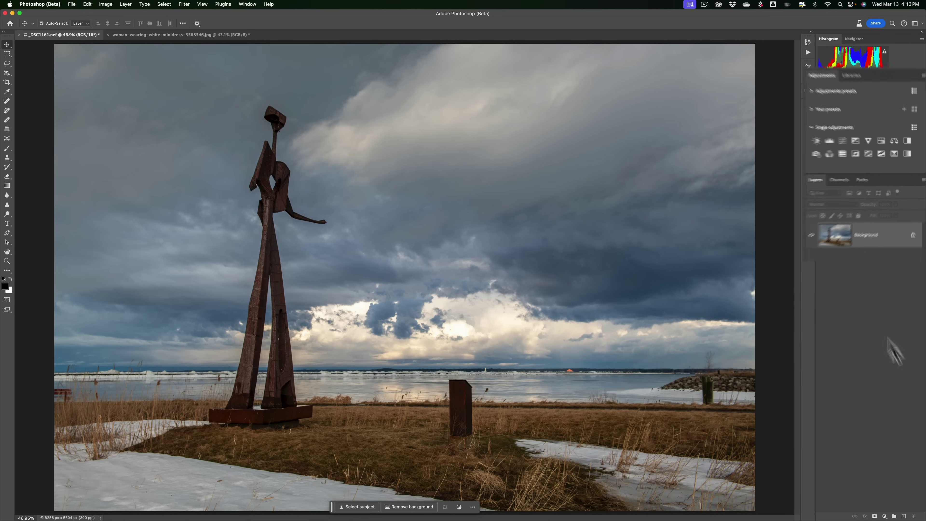
# Add a Photo Filter adjustment layer with Warming Filter (85) at 35% density
pyautogui.click(884, 516)
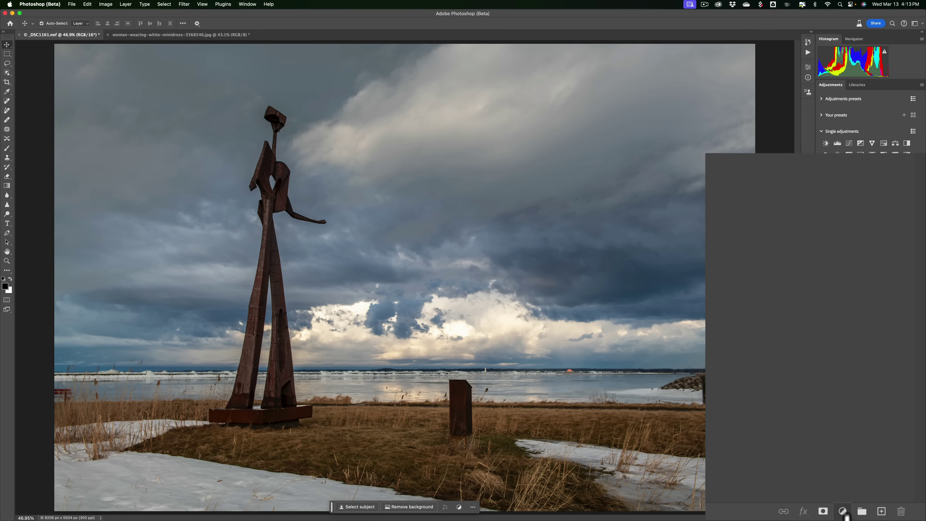
pyautogui.scroll(-3, 844, 511)
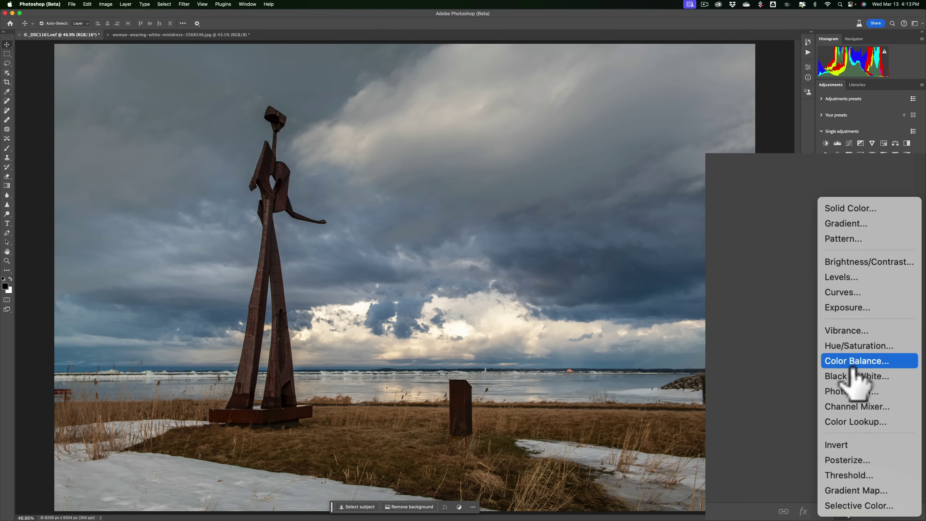
pyautogui.click(852, 393)
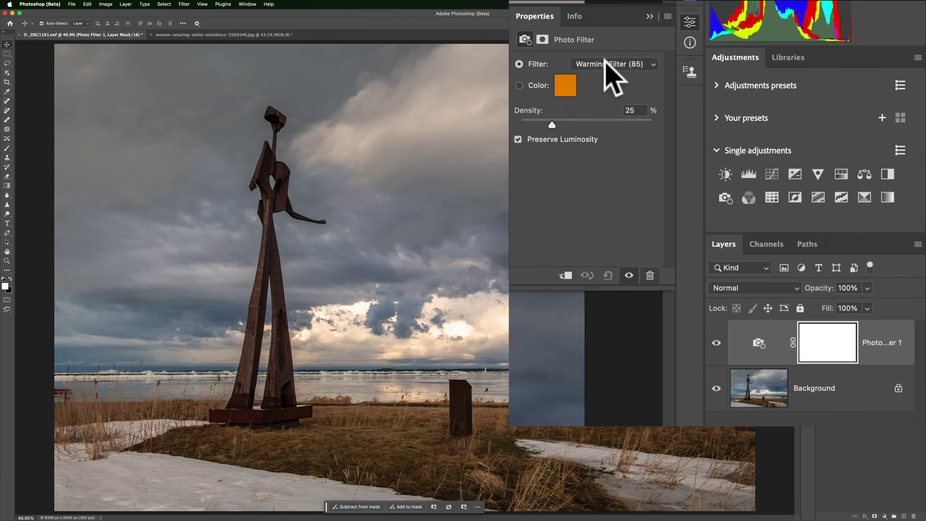
pyautogui.click(765, 89)
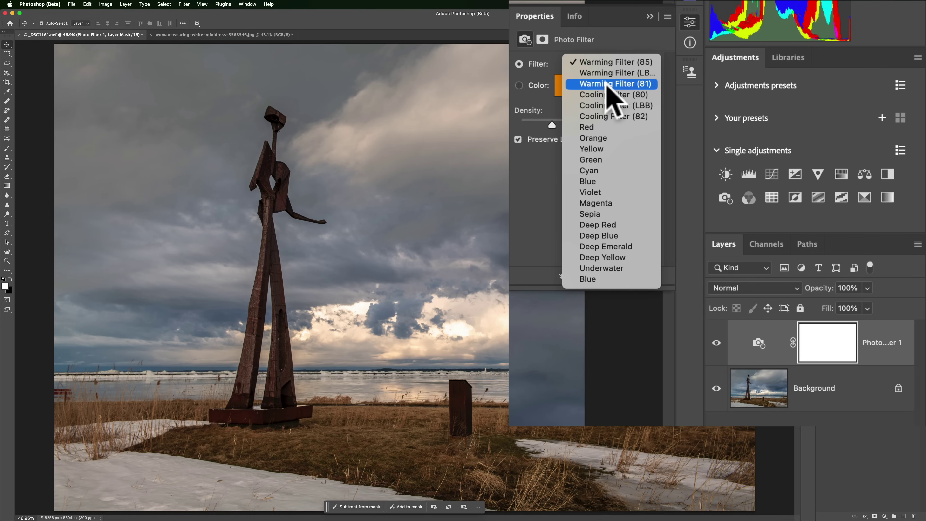
pyautogui.click(614, 63)
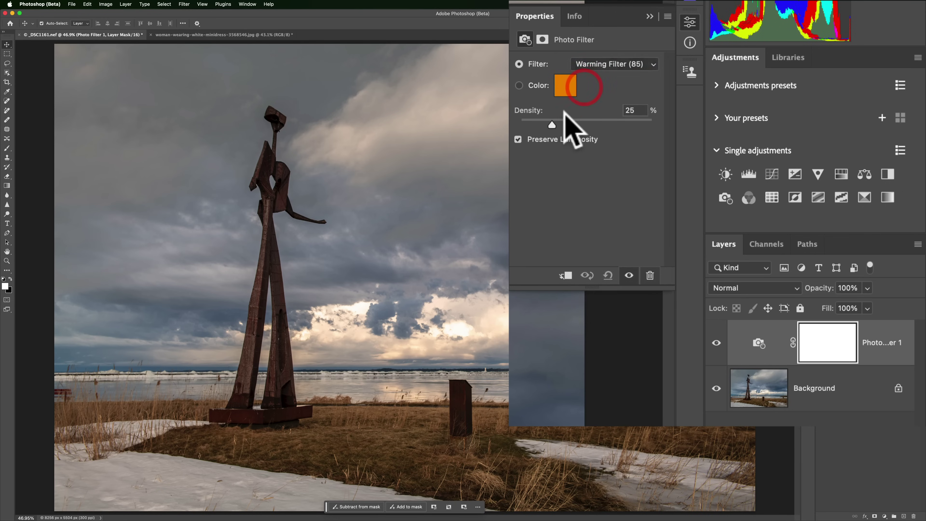
pyautogui.moveTo(552, 124); pyautogui.dragTo(566, 122)
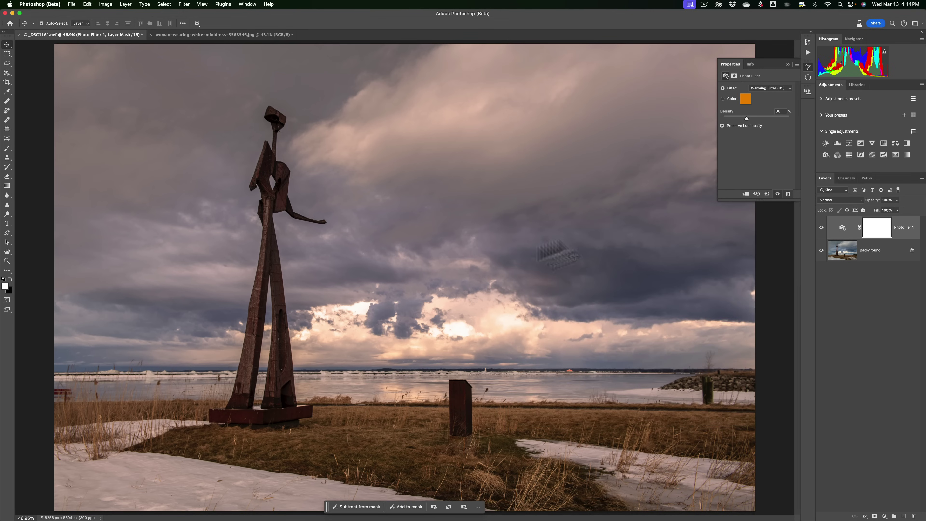
# Invert the Photo Filter mask and brush the warming back into the horizon clouds
pyautogui.click(788, 64)
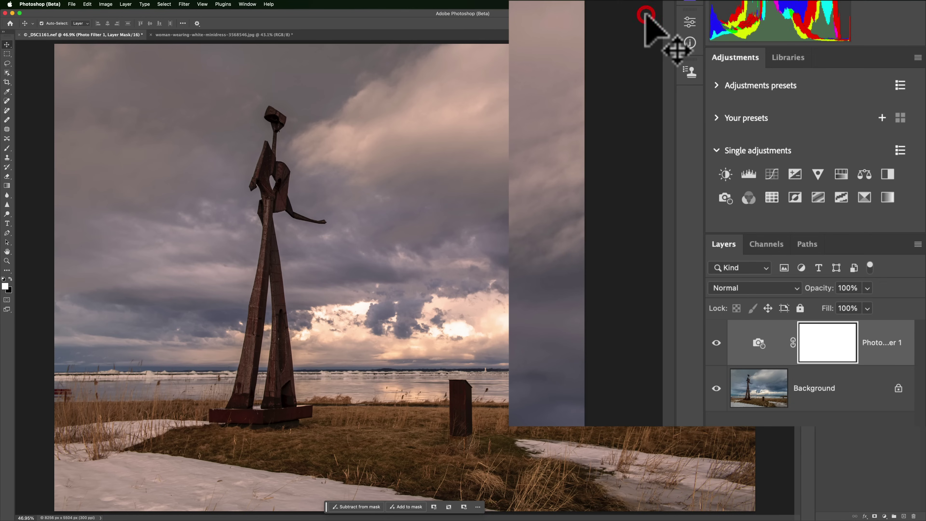
pyautogui.click(822, 339)
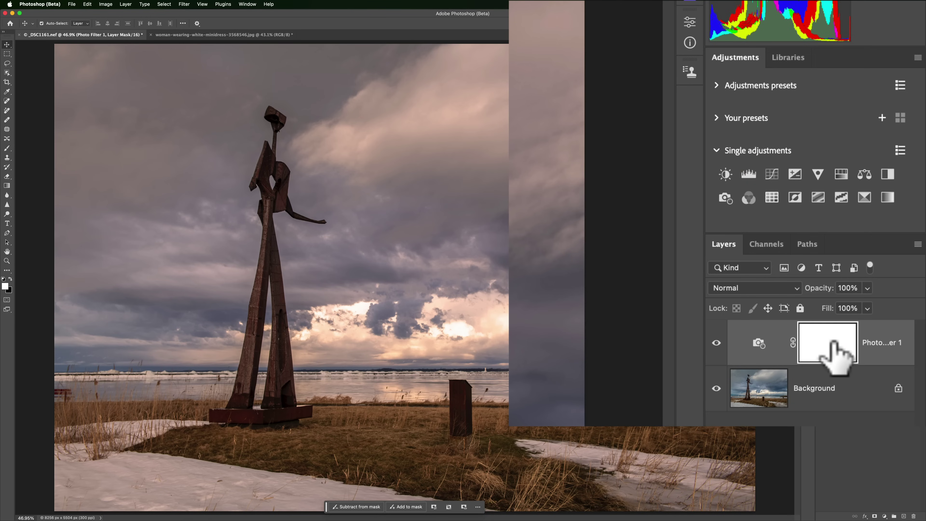
pyautogui.moveTo(834, 341); pyautogui.dragTo(835, 342)
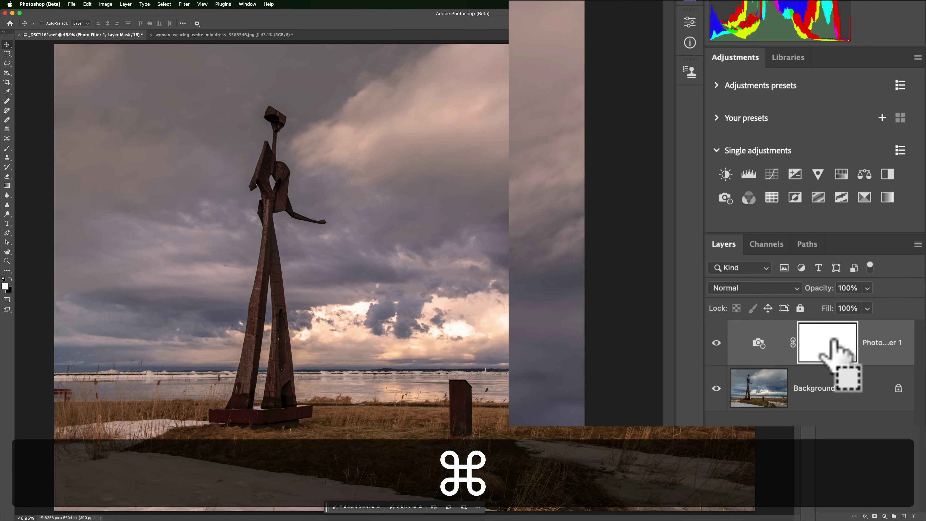
pyautogui.press('super+i')
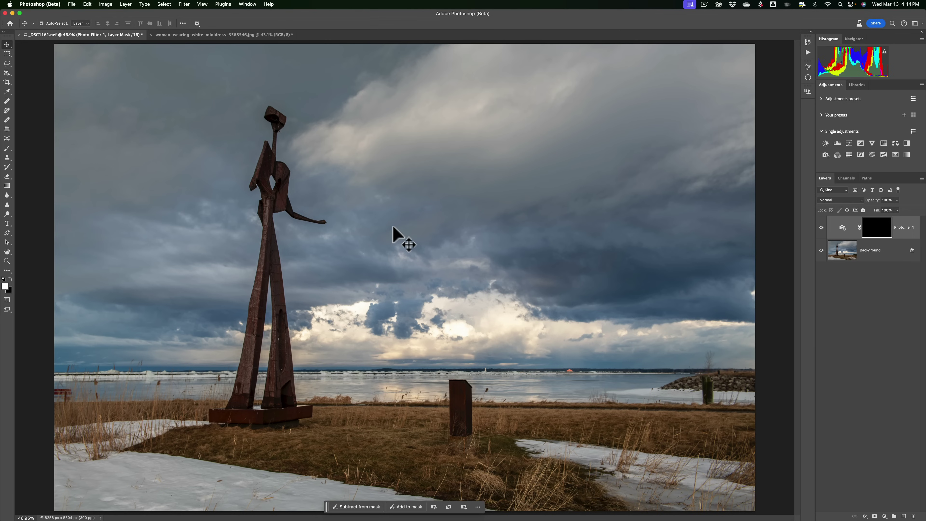
pyautogui.press('b')
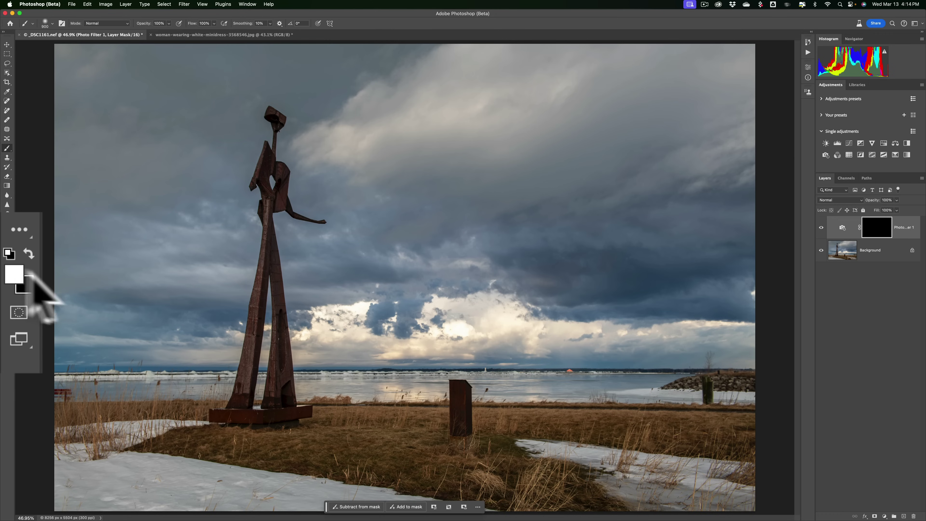
pyautogui.moveTo(488, 324)
pyautogui.mouseDown()
pyautogui.moveTo(400, 321)
pyautogui.moveTo(410, 323)
pyautogui.moveTo(330, 334)
pyautogui.moveTo(725, 351)
pyautogui.moveTo(372, 355)
pyautogui.mouseUp()
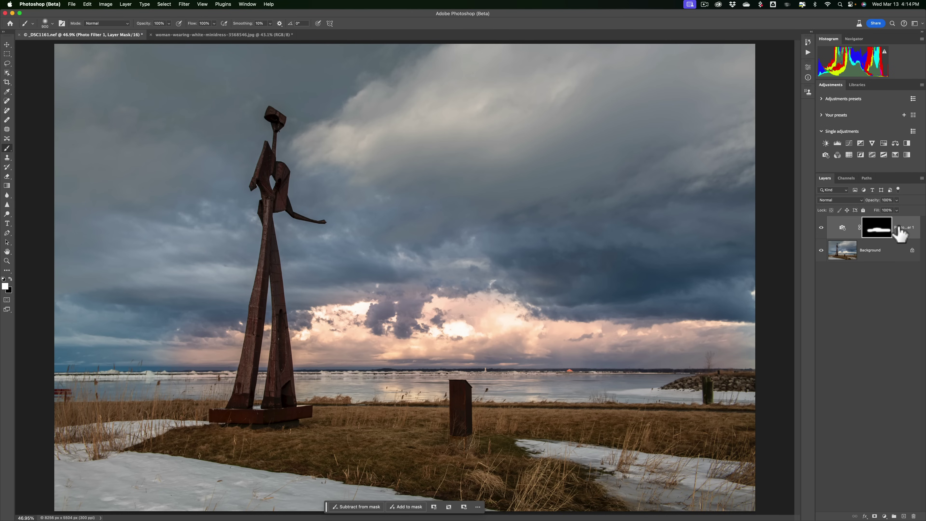
# Delete the mask and the Photo Filter 1 layer
pyautogui.press('BackSpace')
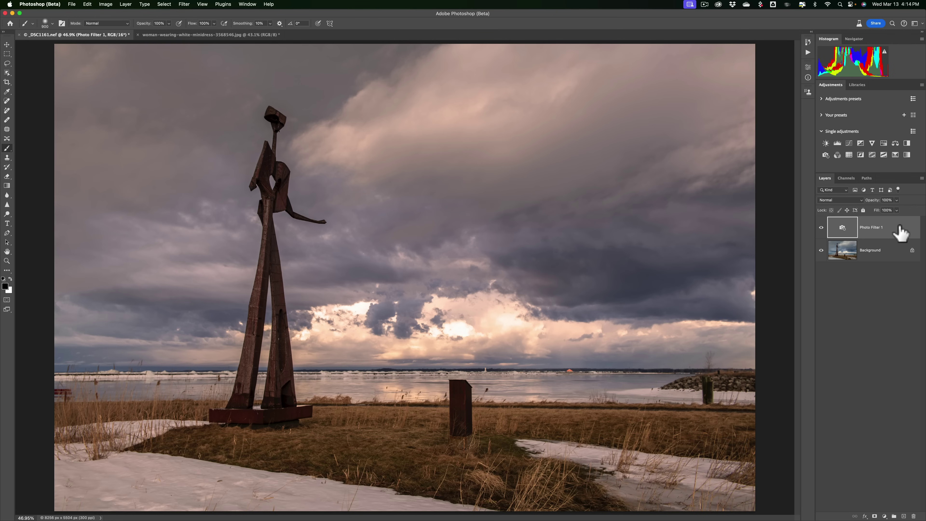
pyautogui.click(896, 223)
pyautogui.press('BackSpace')
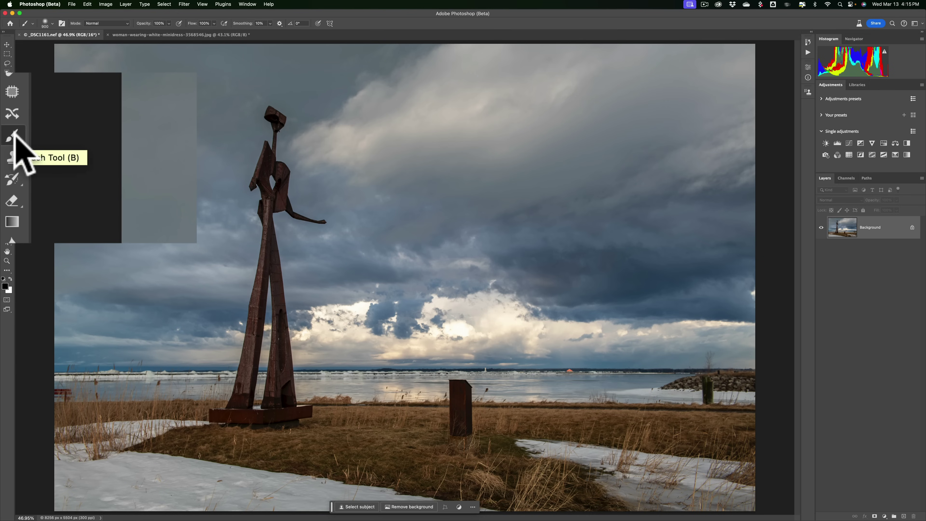
# Select the Adjustment Brush Tool with Photo Filter as its adjustment
pyautogui.click(16, 139)
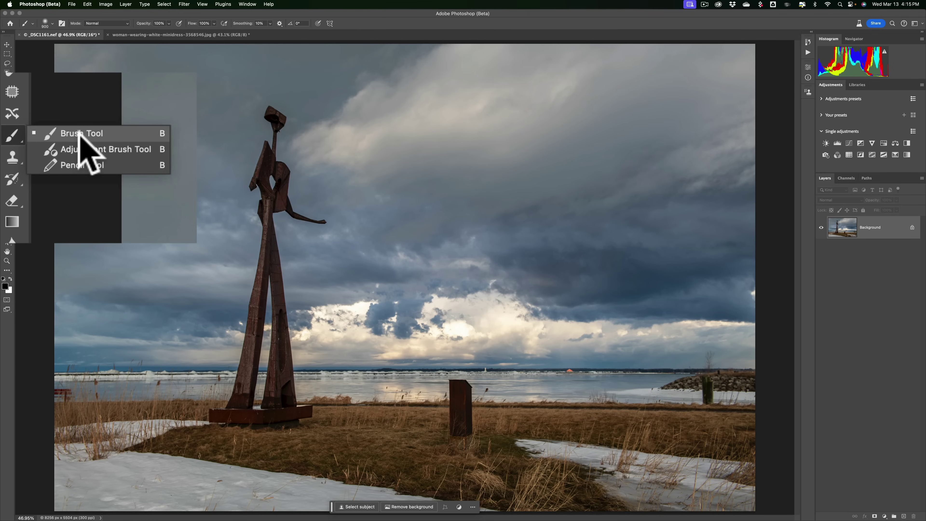
pyautogui.click(114, 148)
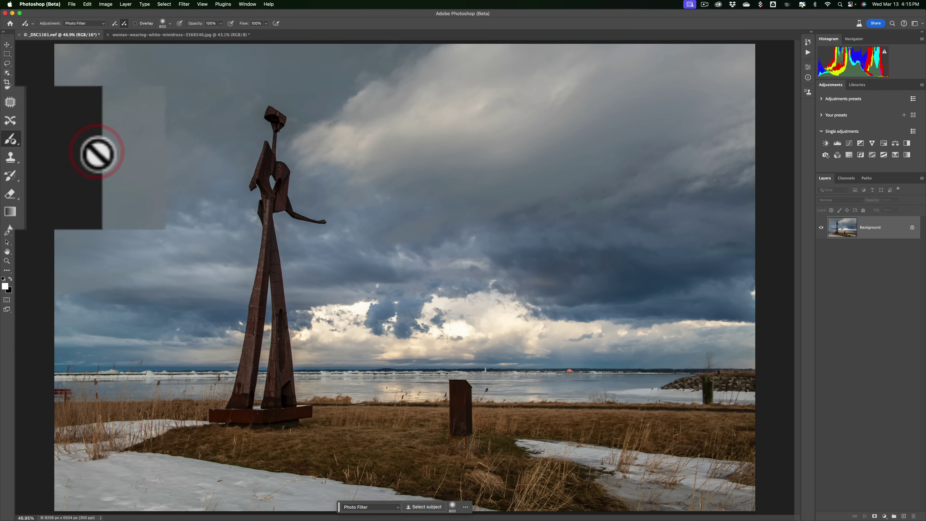
pyautogui.click(206, 47)
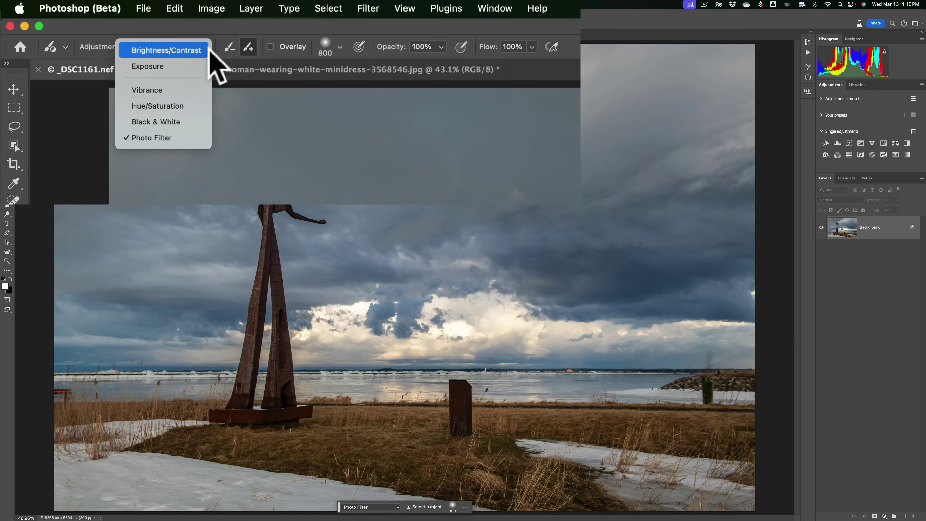
pyautogui.click(163, 139)
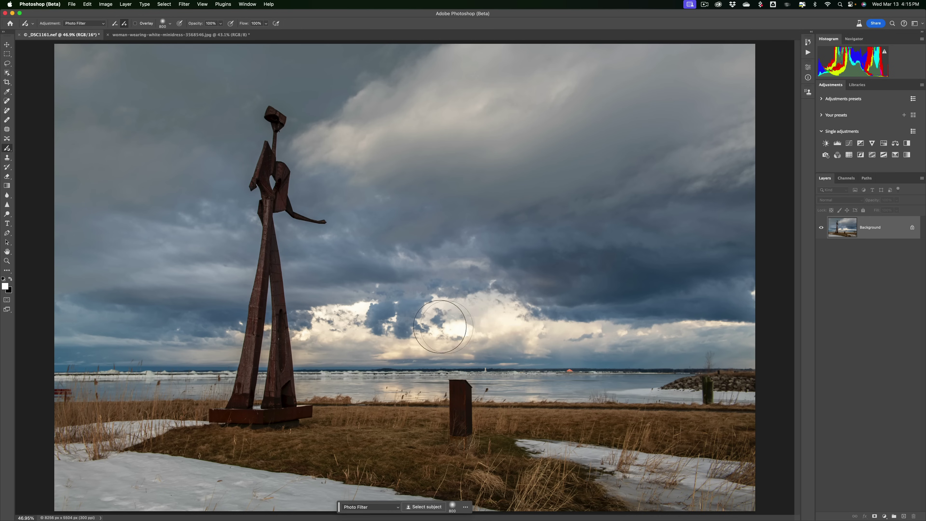
# Brush a Warming Filter (85) photo filter at 25% density over the horizon clouds
pyautogui.moveTo(440, 327); pyautogui.dragTo(314, 339)
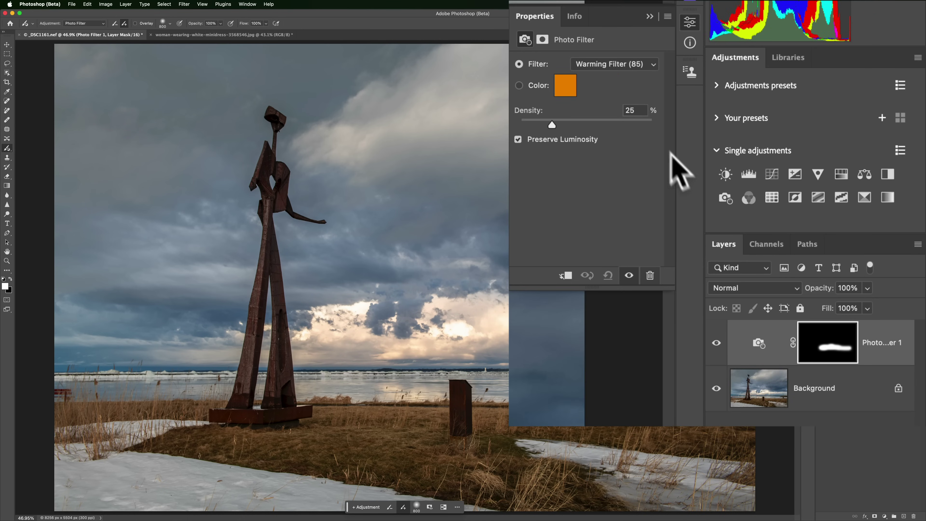
pyautogui.click(653, 63)
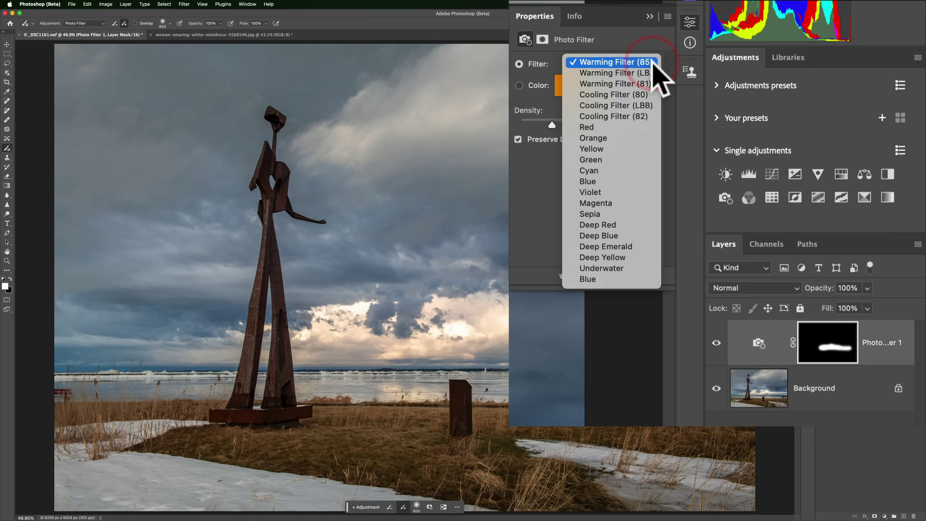
pyautogui.click(654, 65)
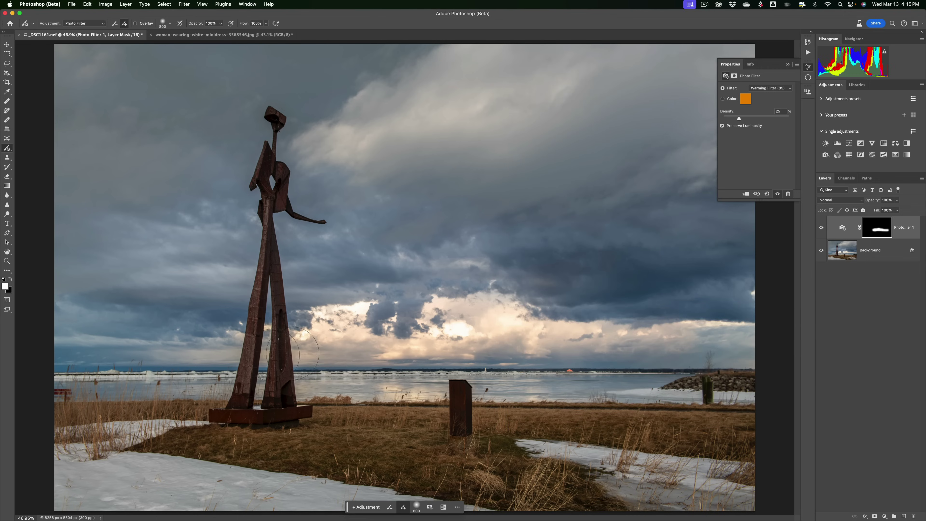
pyautogui.moveTo(365, 340); pyautogui.dragTo(478, 323)
# Switch to the white-minidress portrait, collapse Properties, and run Select > Subject on the woman
pyautogui.click(214, 35)
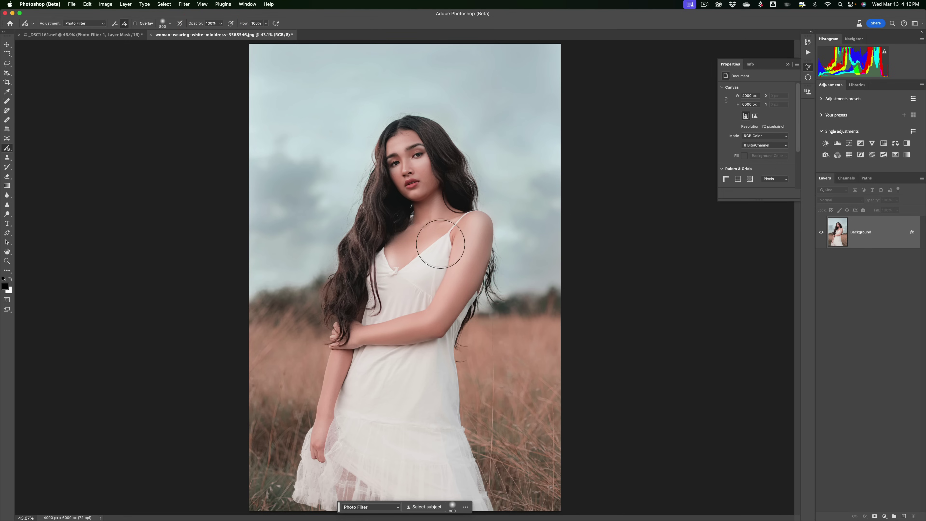
pyautogui.click(788, 65)
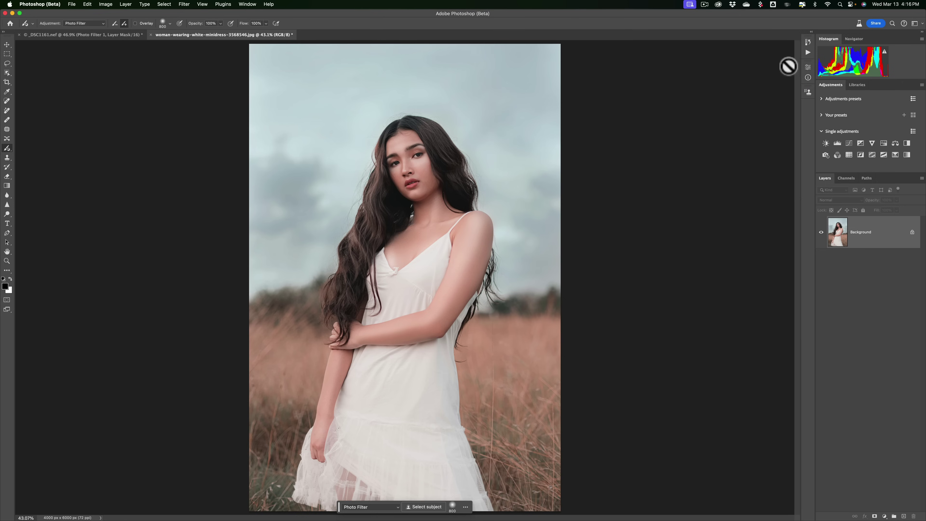
pyautogui.click(788, 65)
pyautogui.click(164, 4)
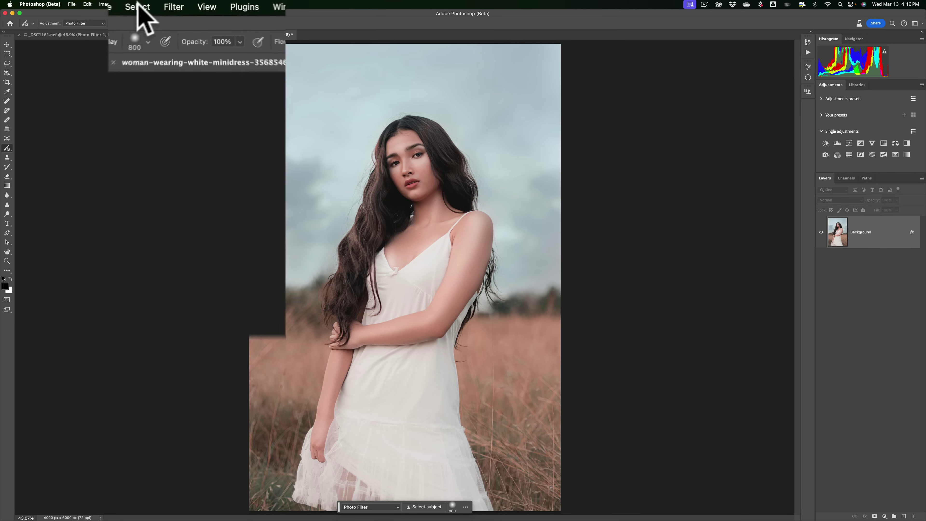
pyautogui.click(153, 173)
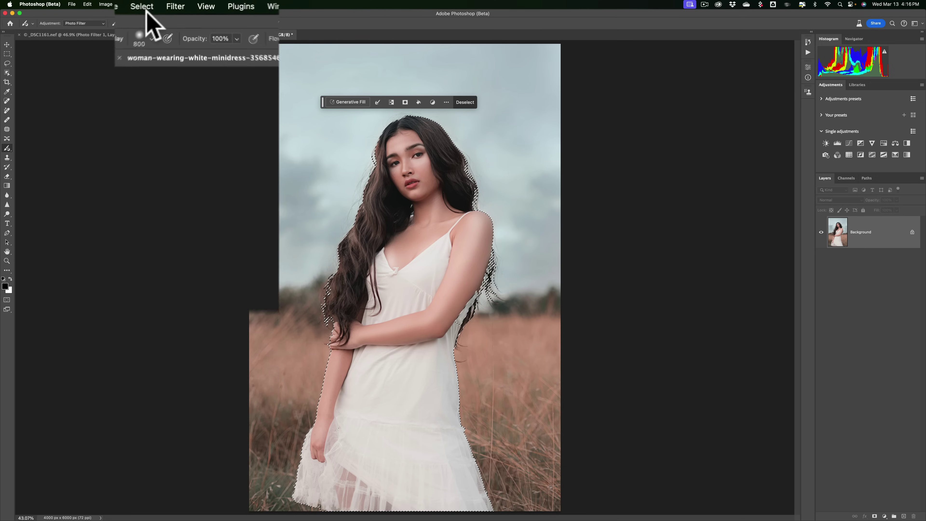
pyautogui.click(136, 10)
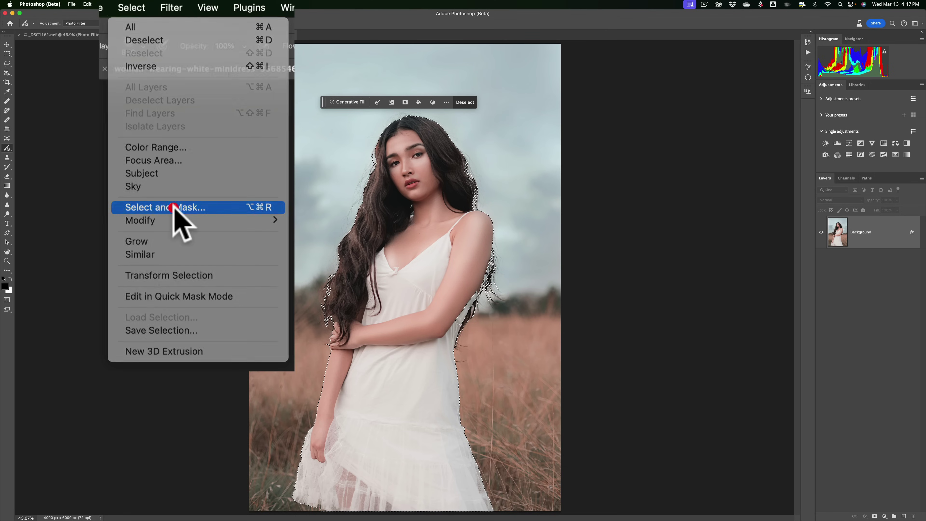
# Open Select and Mask with the View preview set to On Black
pyautogui.click(231, 207)
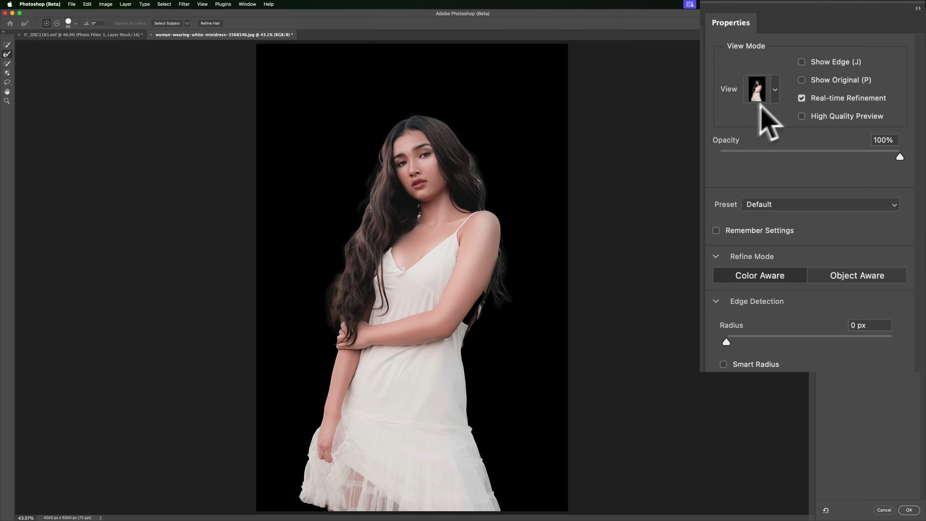
pyautogui.click(772, 90)
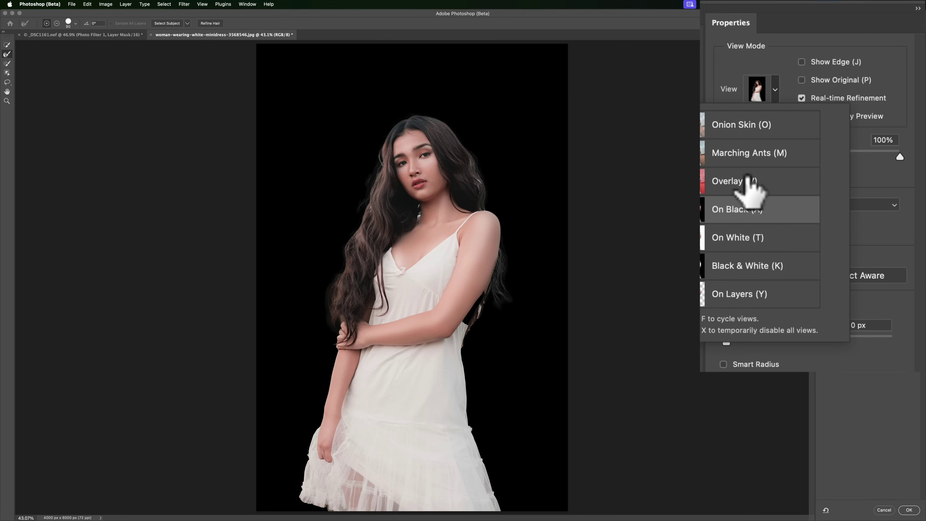
pyautogui.click(746, 182)
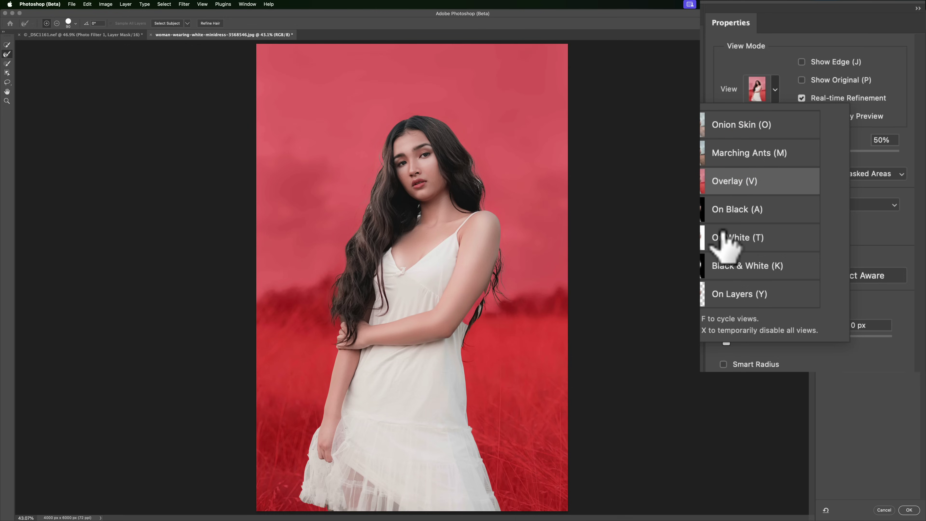
pyautogui.click(720, 209)
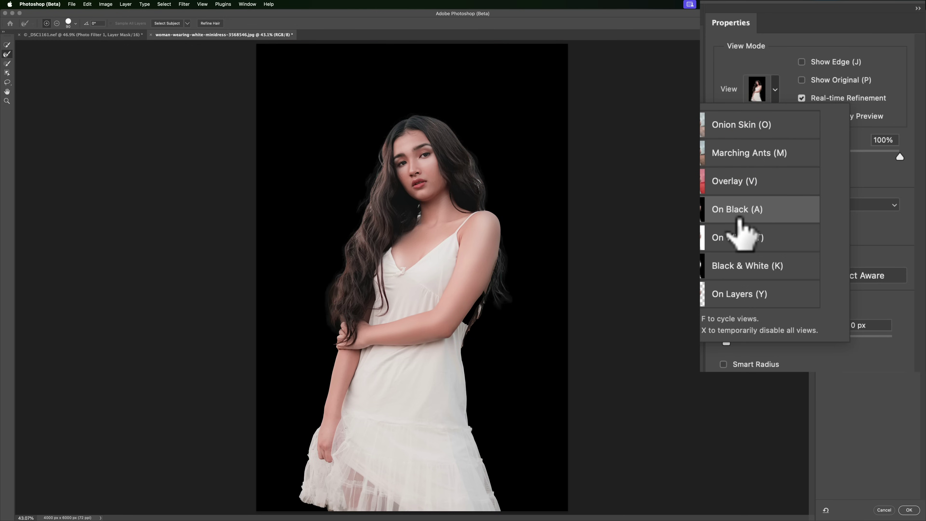
pyautogui.click(776, 87)
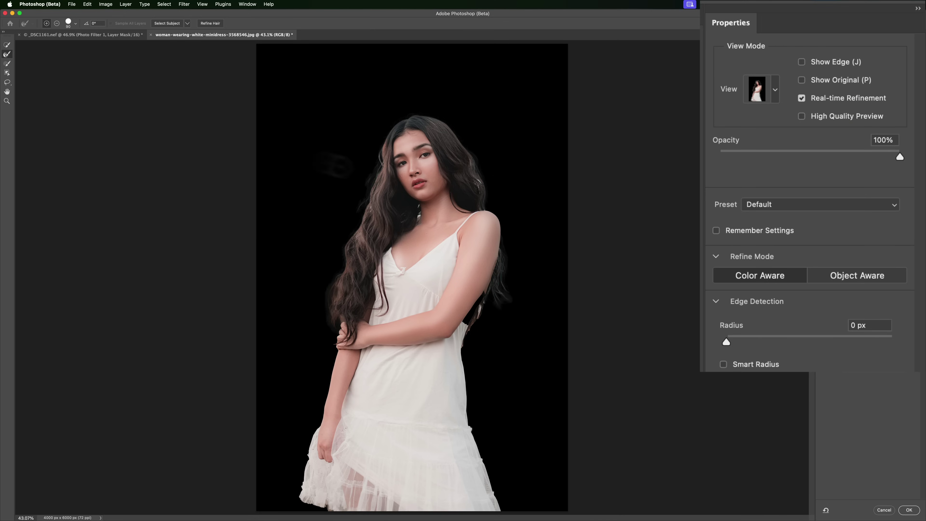
# Refine the hair edges with Refine Hair, then use a slightly larger Refine Edge brush near the neck
pyautogui.click(205, 23)
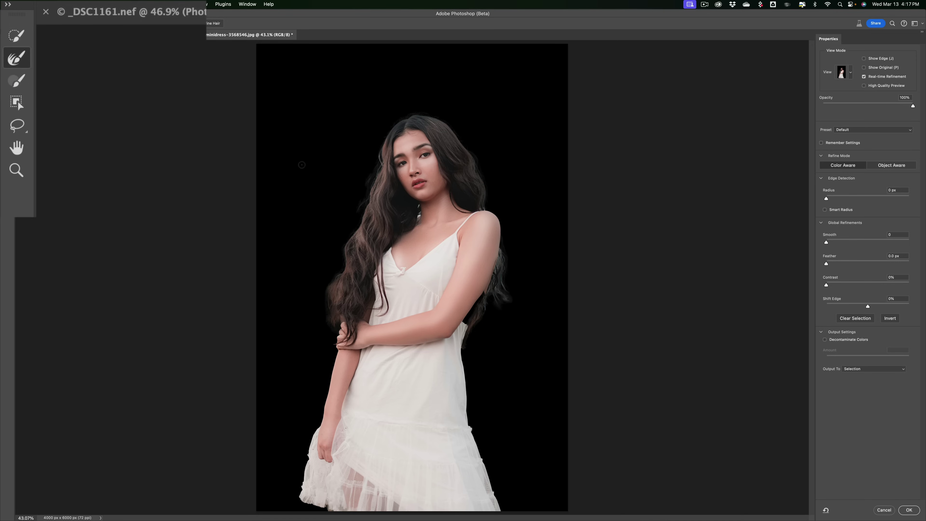
pyautogui.press(']')
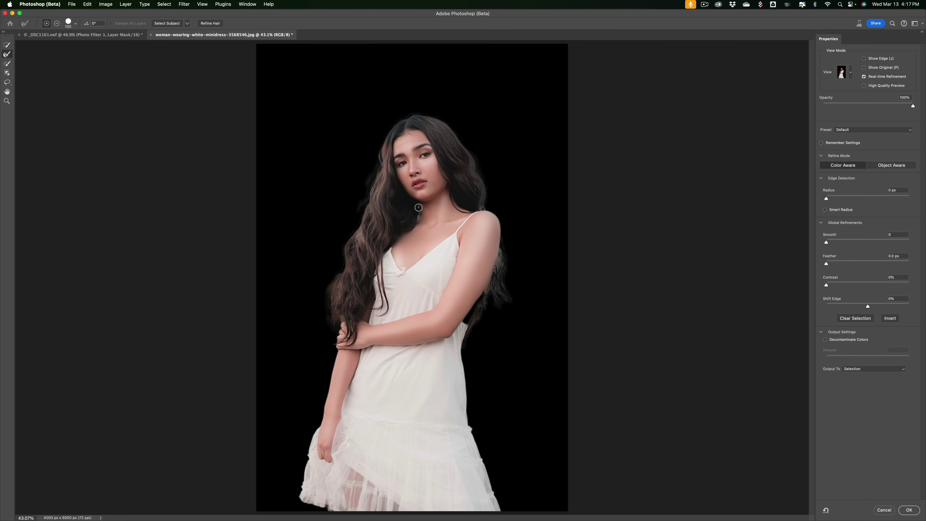
pyautogui.click(417, 214)
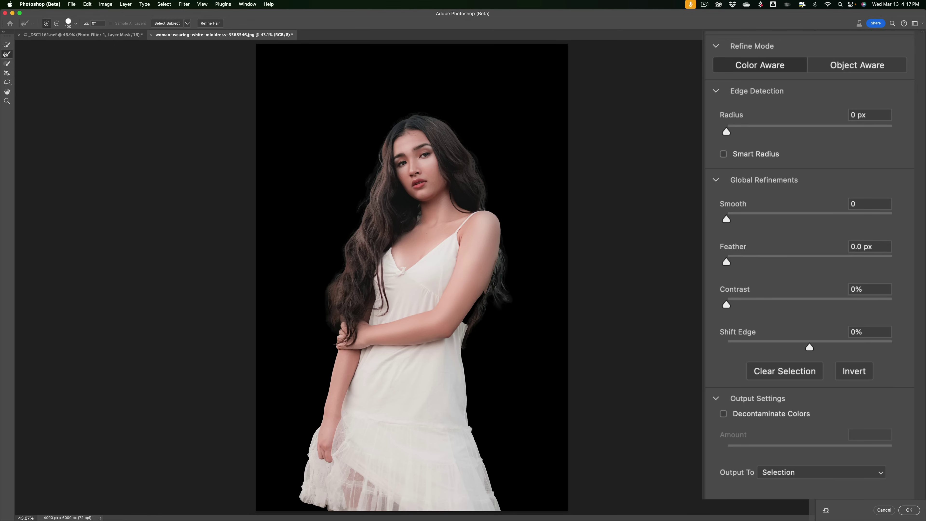
# Invert the refined selection onto the background and confirm Select and Mask with OK
pyautogui.click(860, 370)
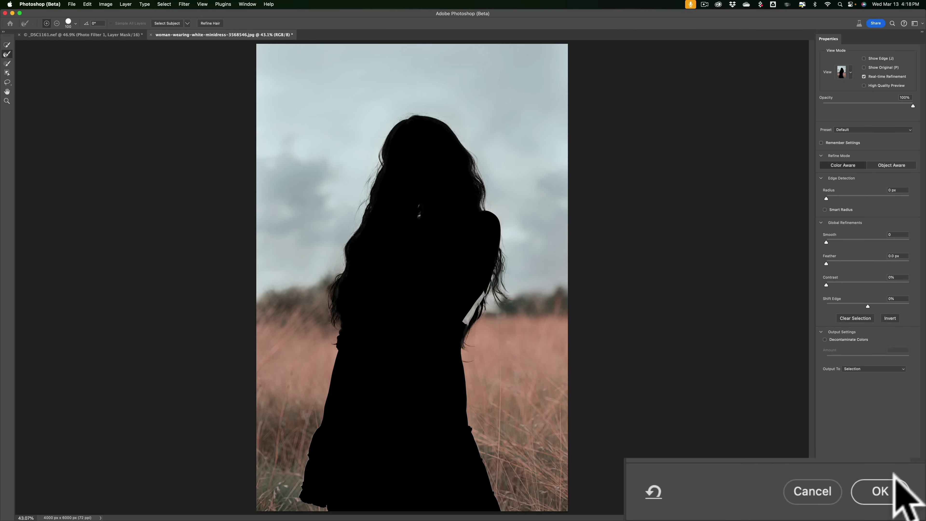
pyautogui.click(882, 485)
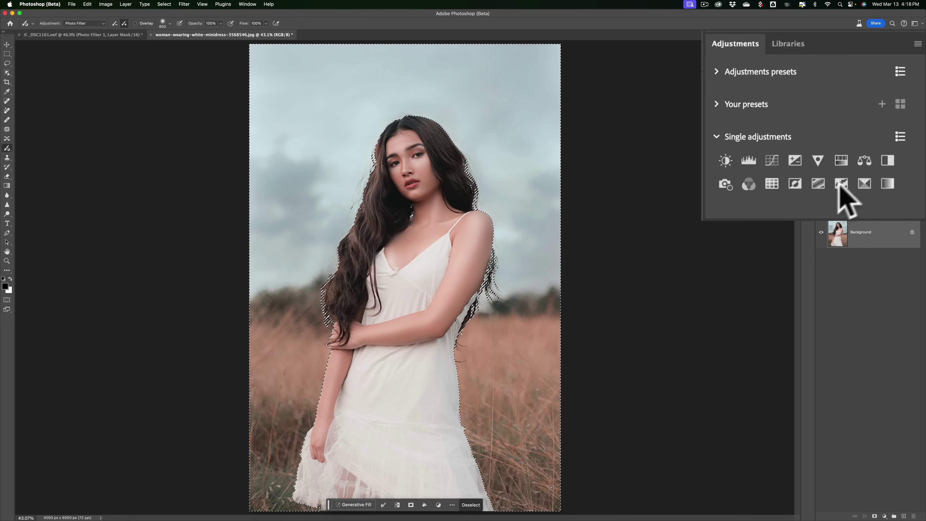
# Add a Black & White adjustment with Cyans at 166 and Blues at -77
pyautogui.click(886, 161)
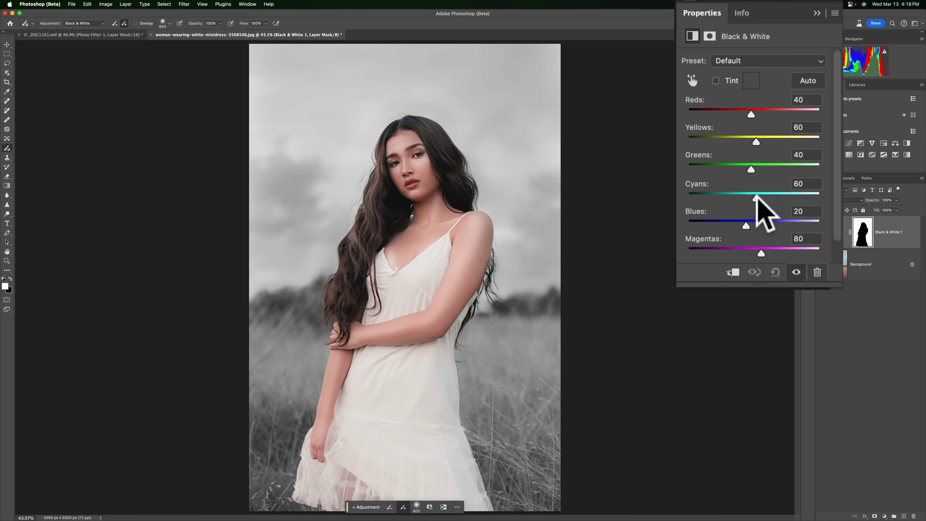
pyautogui.moveTo(757, 197); pyautogui.dragTo(784, 197)
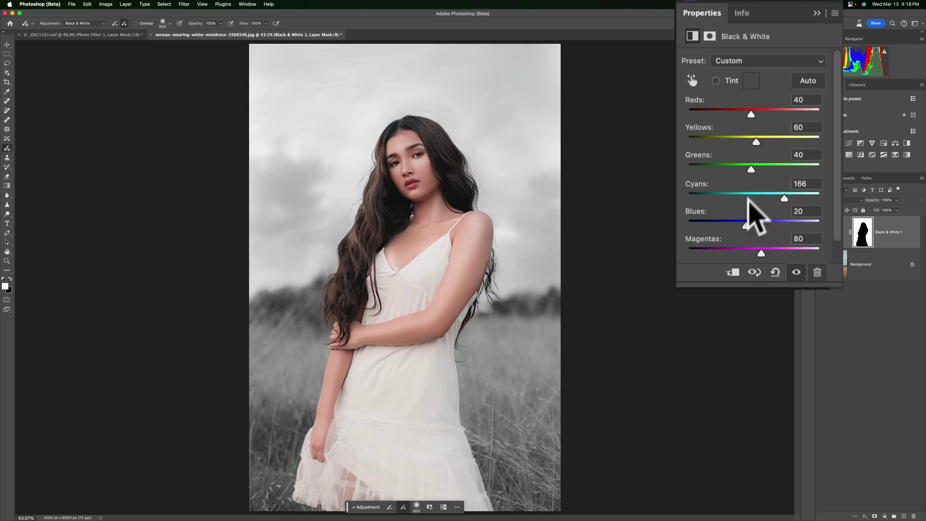
pyautogui.moveTo(752, 168)
pyautogui.mouseDown()
pyautogui.moveTo(767, 168)
pyautogui.moveTo(739, 169)
pyautogui.mouseUp()
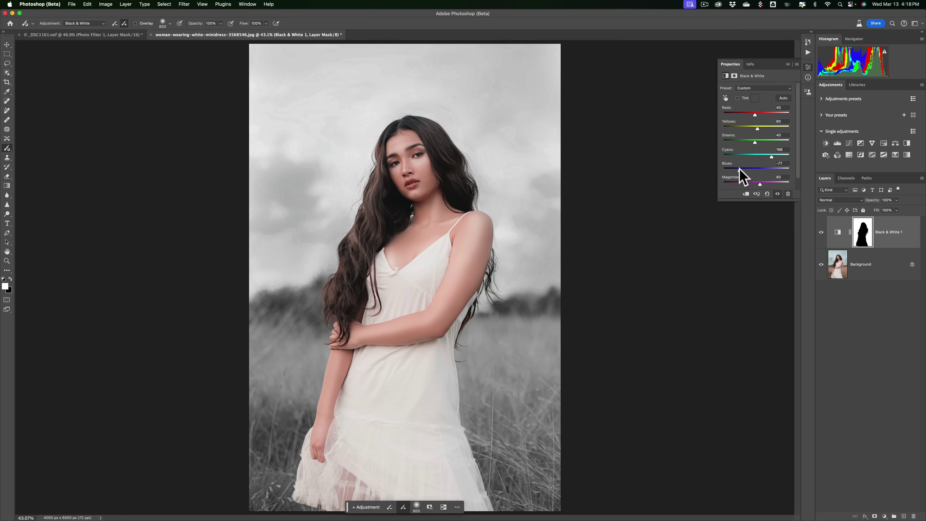
# Delete the Black & White 1 adjustment layer, leaving only the Background layer
pyautogui.click(787, 64)
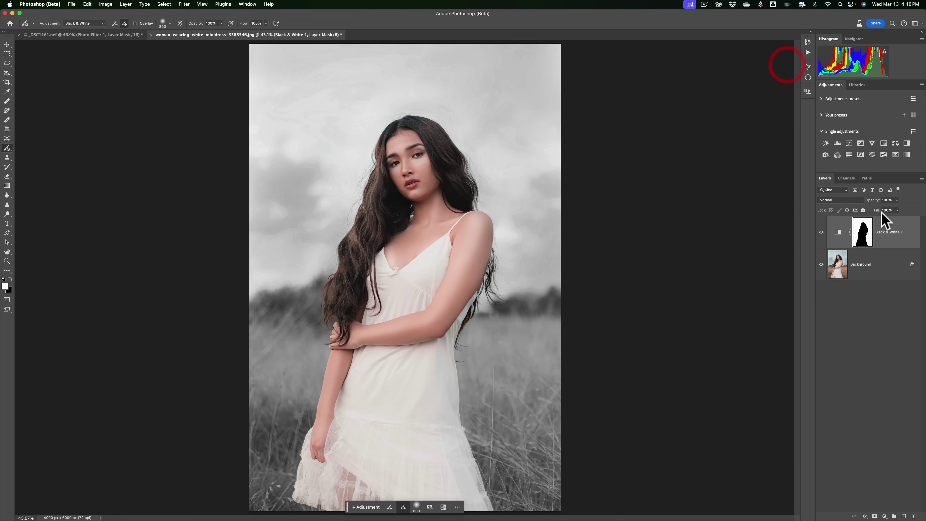
pyautogui.click(890, 230)
pyautogui.press('BackSpace')
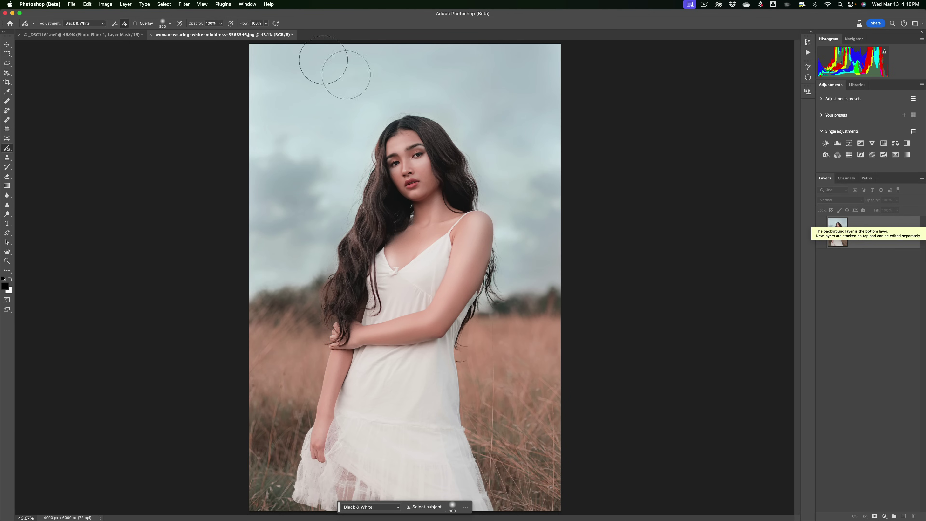
# Select the woman with Select Subject, apply Refine Hair in Select and Mask, then invert to the background
pyautogui.click(120, 6)
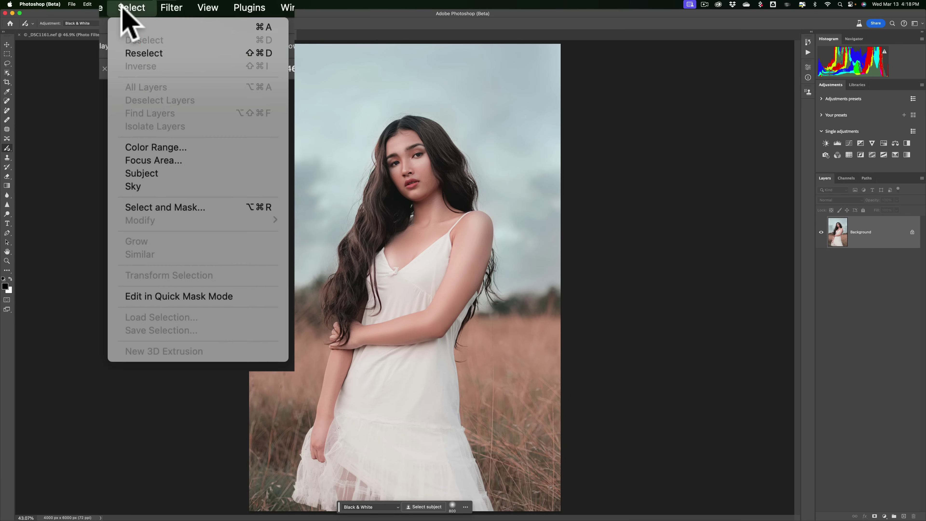
pyautogui.click(144, 173)
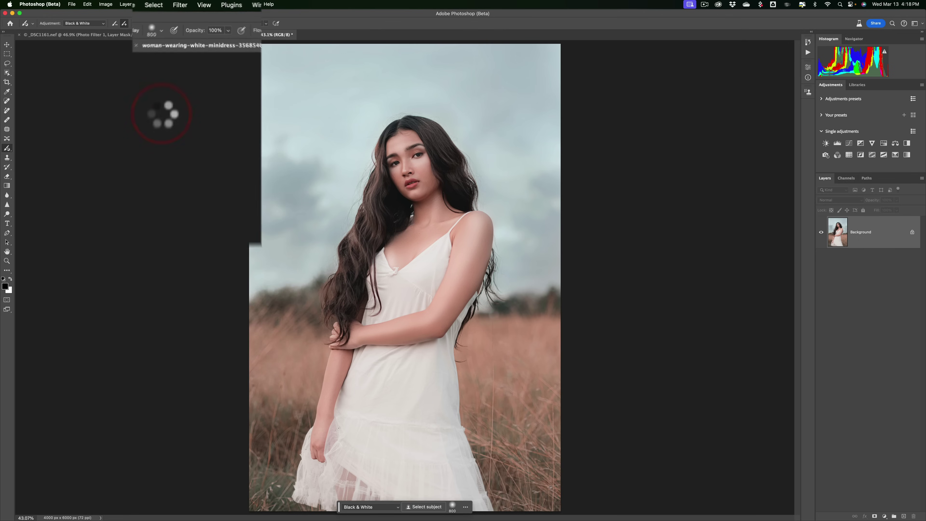
pyautogui.click(164, 4)
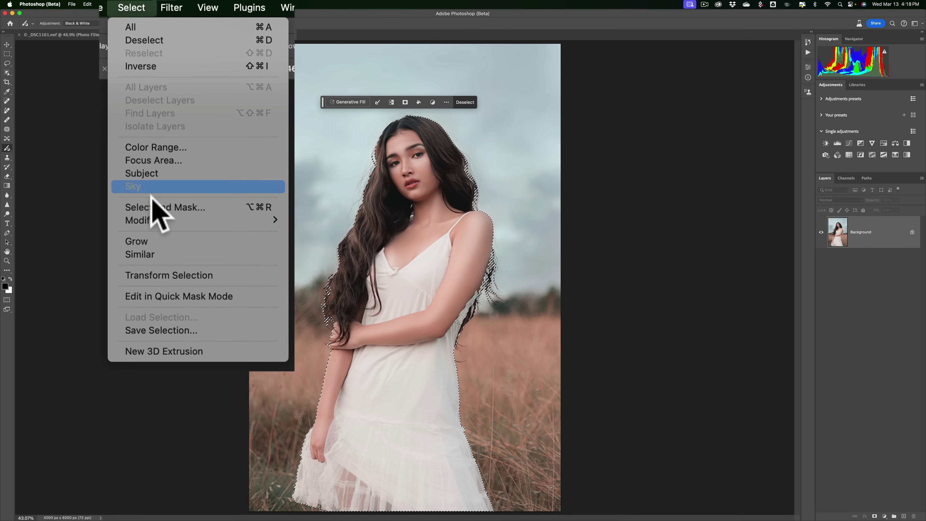
pyautogui.click(155, 207)
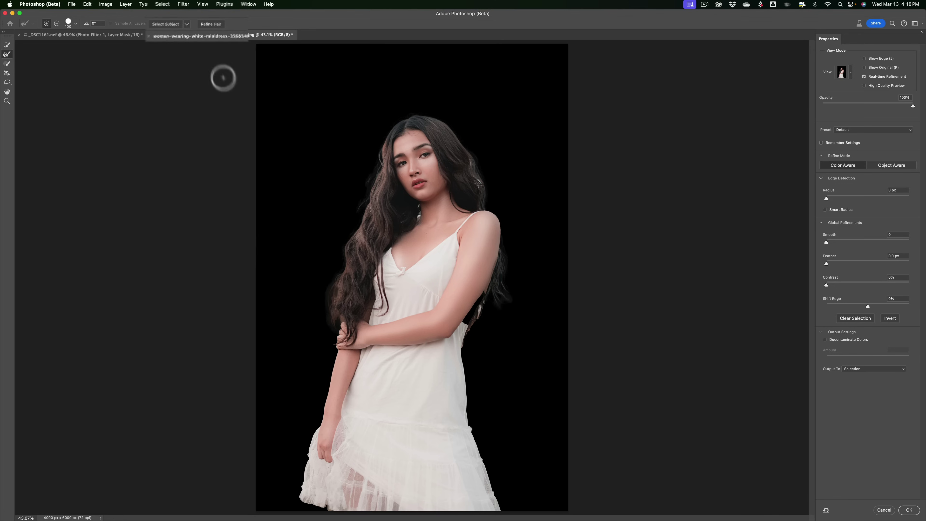
pyautogui.click(188, 22)
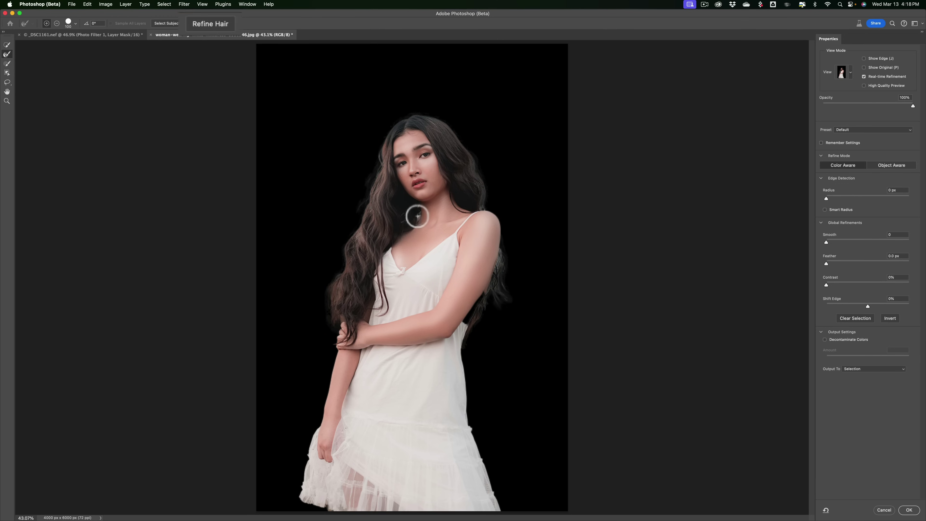
pyautogui.click(416, 209)
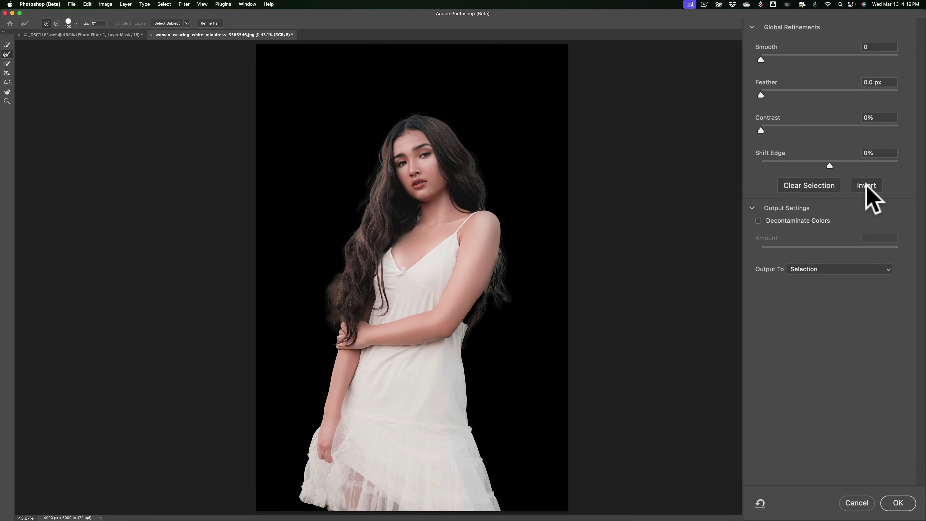
pyautogui.click(866, 185)
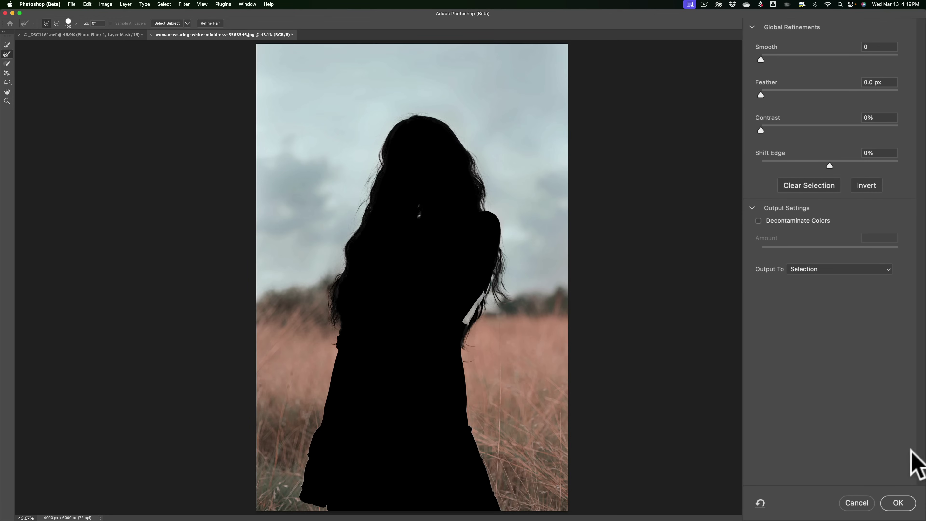
pyautogui.click(897, 503)
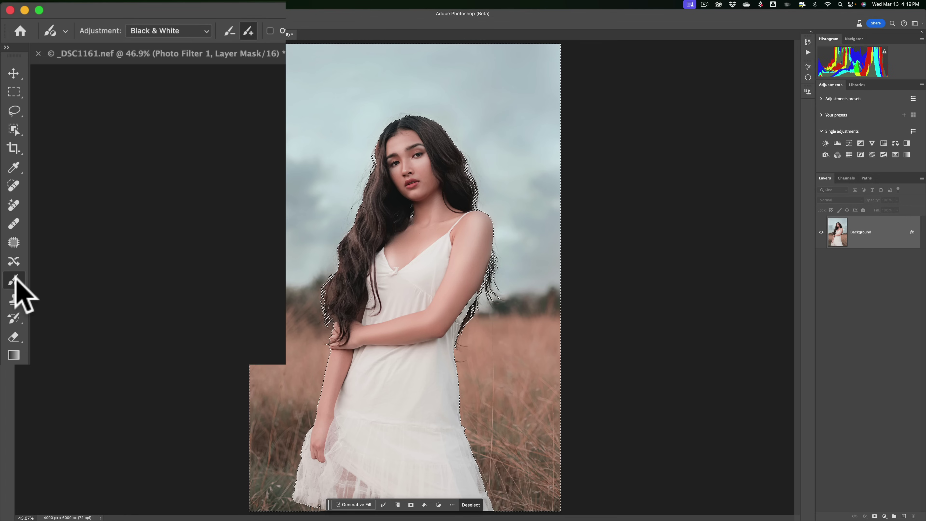
# Paint a Black & White adjustment over the background with the Adjustment Brush, then set Blues to -58
pyautogui.rightClick(16, 280)
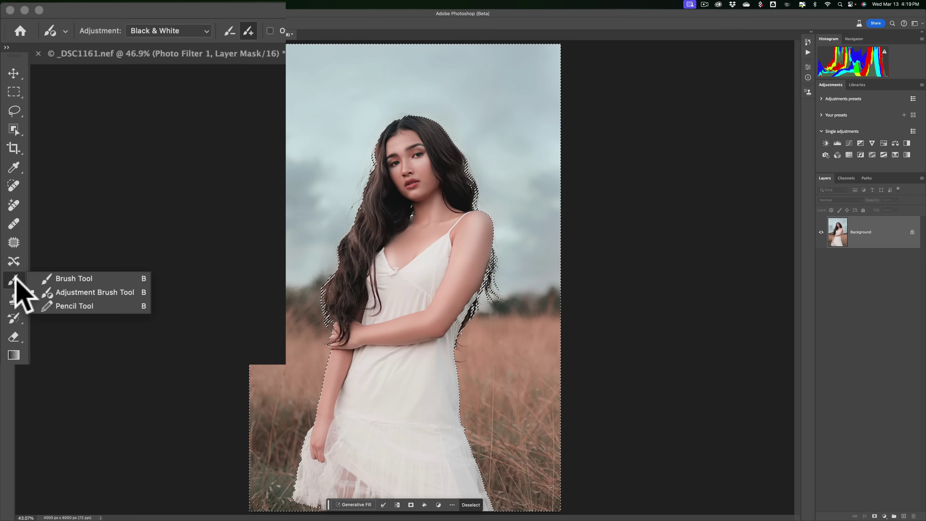
pyautogui.click(62, 293)
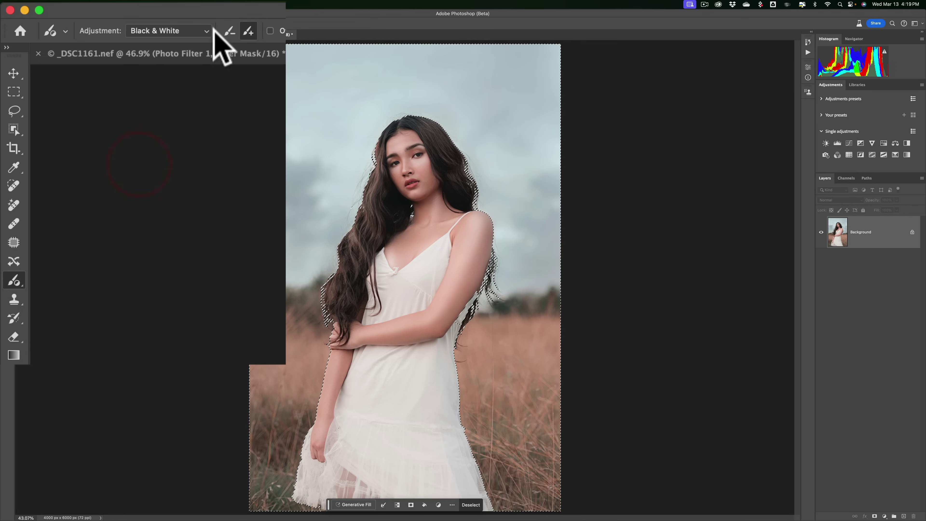
pyautogui.click(207, 31)
pyautogui.click(162, 31)
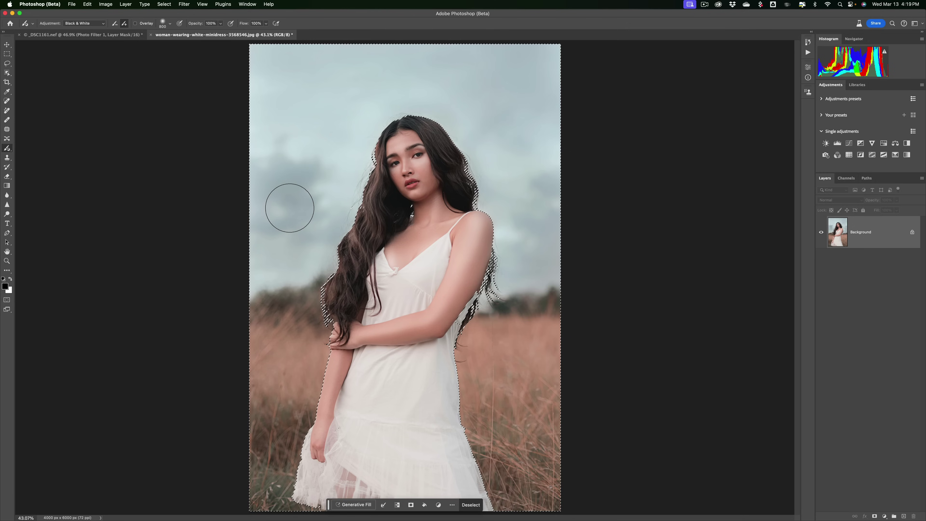
pyautogui.moveTo(304, 151); pyautogui.dragTo(300, 207)
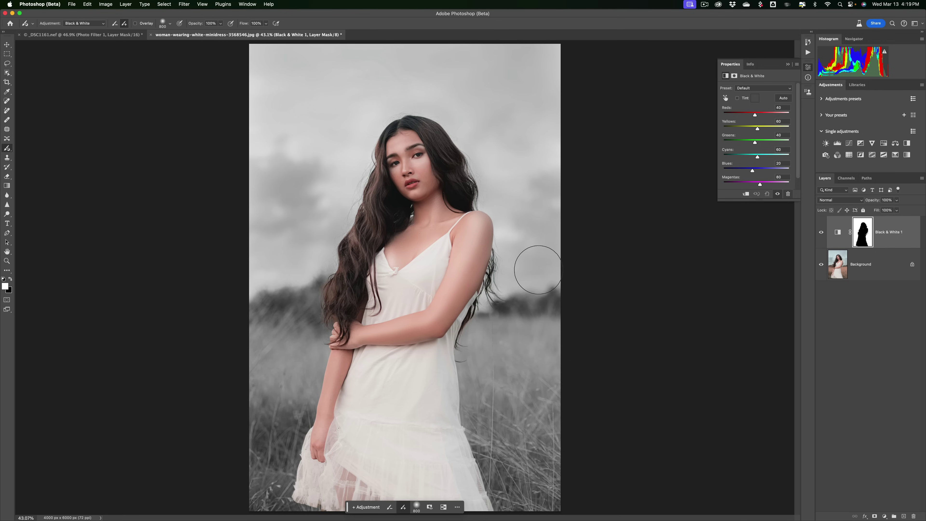
pyautogui.moveTo(752, 170); pyautogui.dragTo(753, 142)
# Set the Black & White adjustment's Greens slider to 35
pyautogui.click(753, 141)
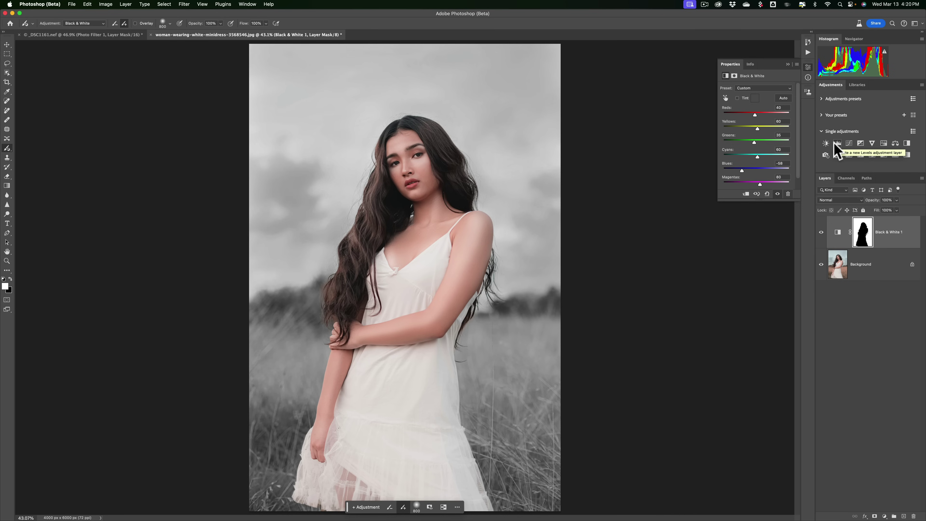
# Browse the Adjustment Brush's adjustment types and the Layers panel adjustment menu, keeping Black & White
pyautogui.click(104, 24)
pyautogui.scroll(3, 104, 26)
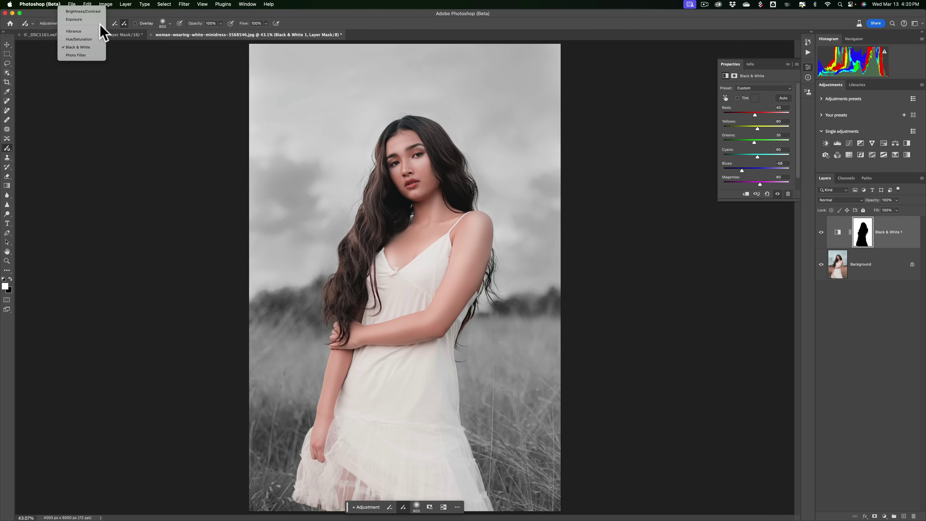
pyautogui.click(120, 19)
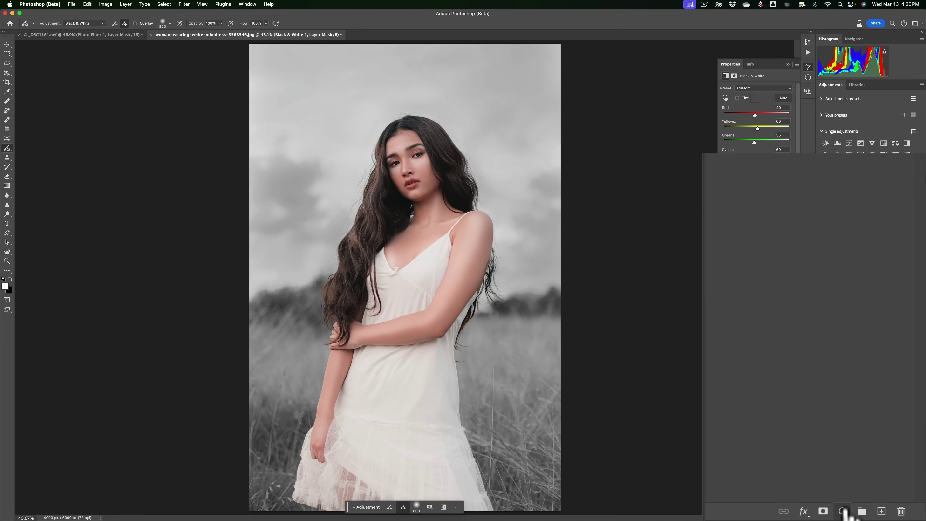
pyautogui.click(842, 511)
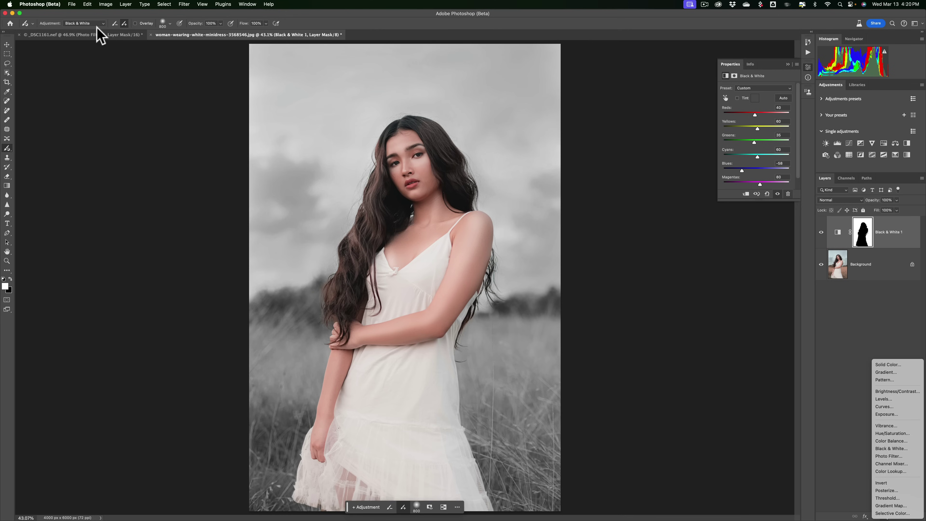
pyautogui.click(103, 23)
pyautogui.scroll(3, 102, 23)
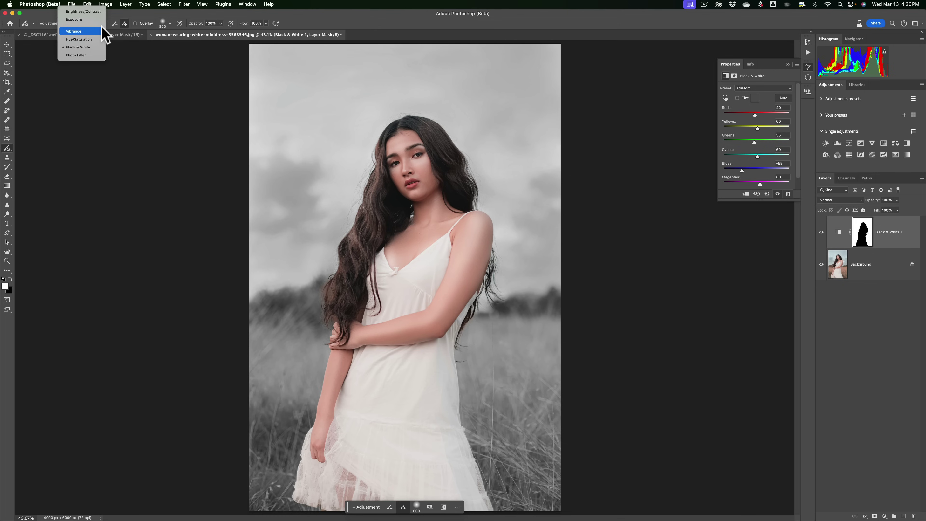
# Close the options-bar Adjustment list with Black & White still chosen
pyautogui.click(128, 18)
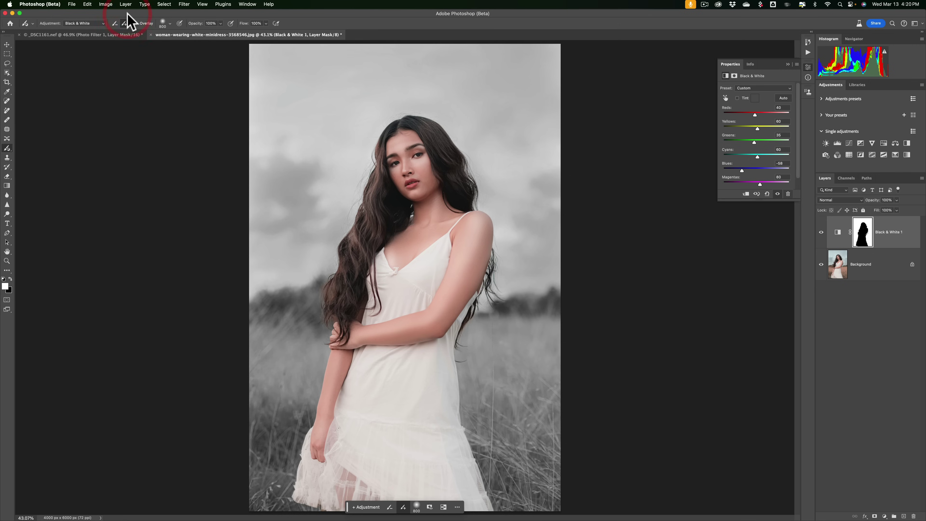